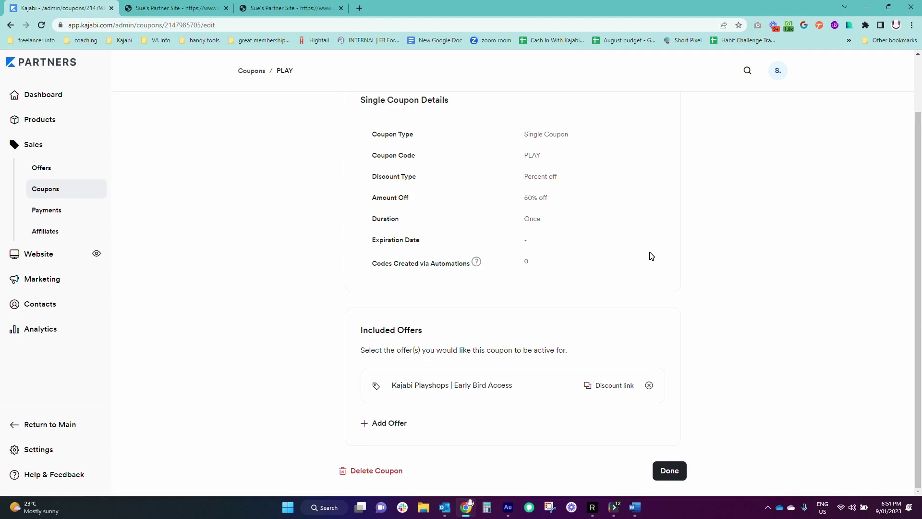
View the checkout preview with coupon_code=PLAY applied, showing $97 reduced to $48.50
{"action": "left_click", "coordinate": [170, 8]}
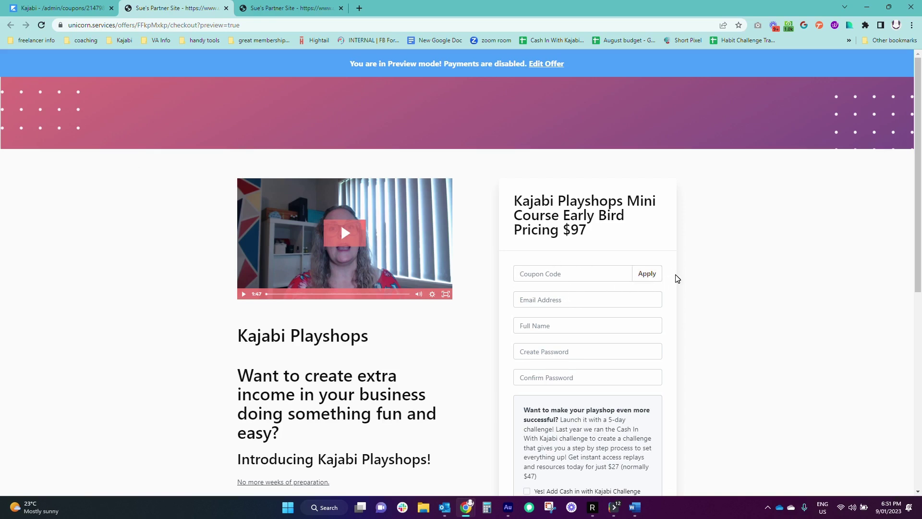
{"action": "left_click", "coordinate": [288, 9]}
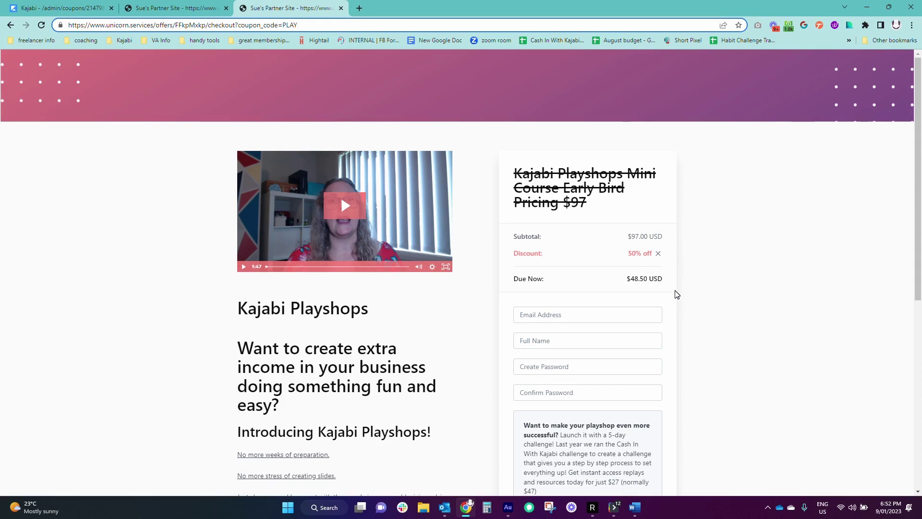
Back on the PLAY coupon, add an offer slot and browse offers without selecting one
{"action": "left_click", "coordinate": [55, 10]}
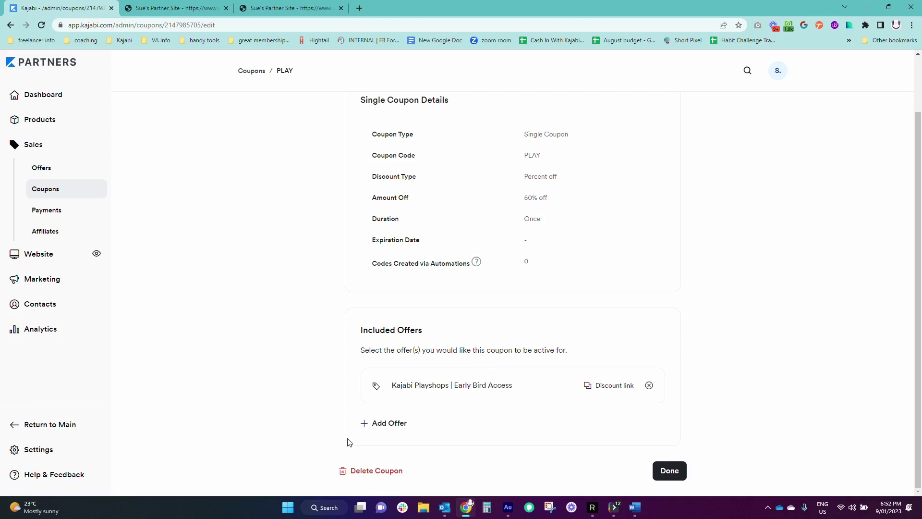
{"action": "left_click", "coordinate": [376, 424]}
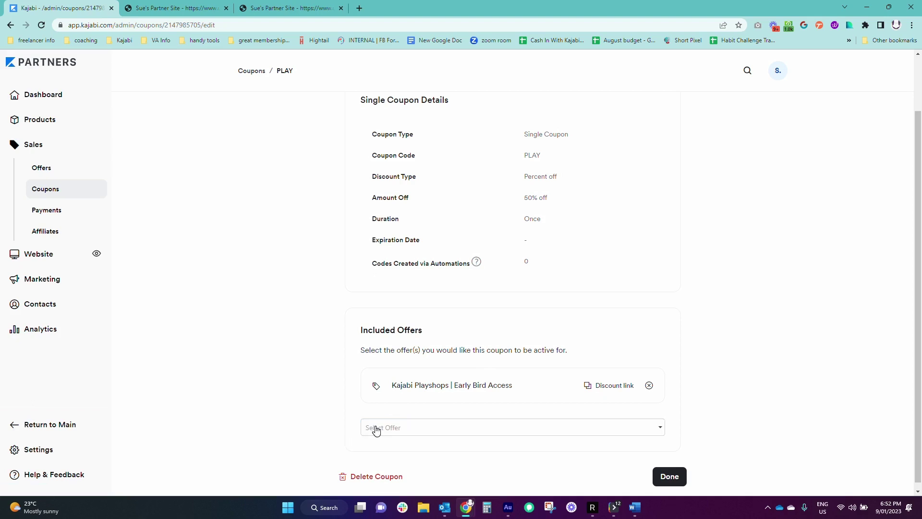
{"action": "left_click", "coordinate": [376, 431]}
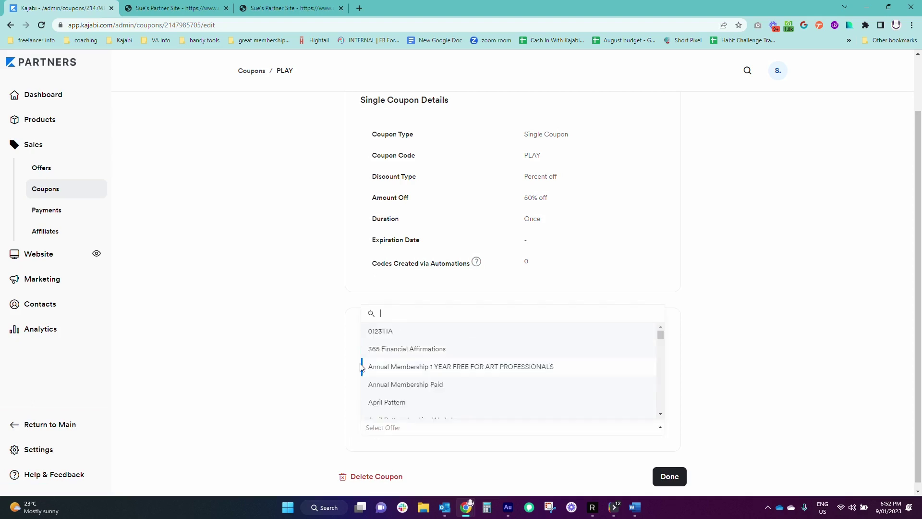
{"action": "left_click", "coordinate": [355, 364]}
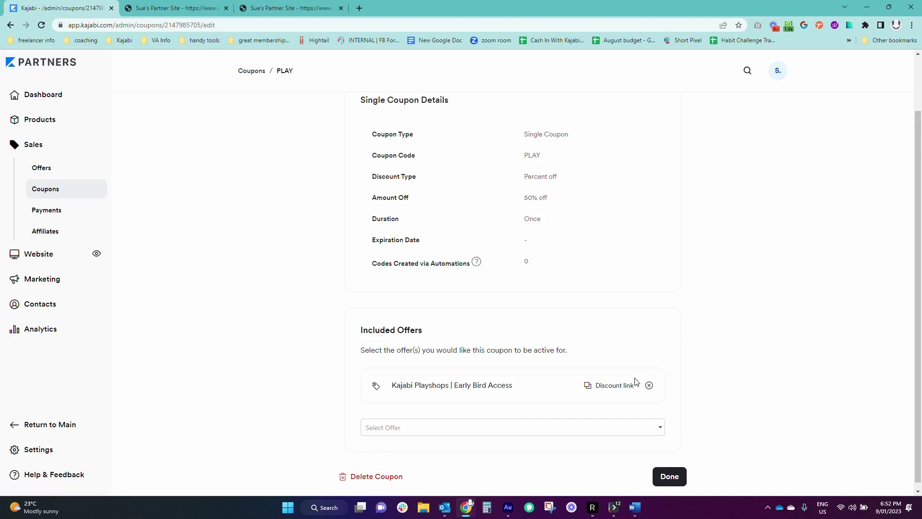
Copy the Early Bird Access discount link and bring up the checkout preview page
{"action": "left_click", "coordinate": [609, 390]}
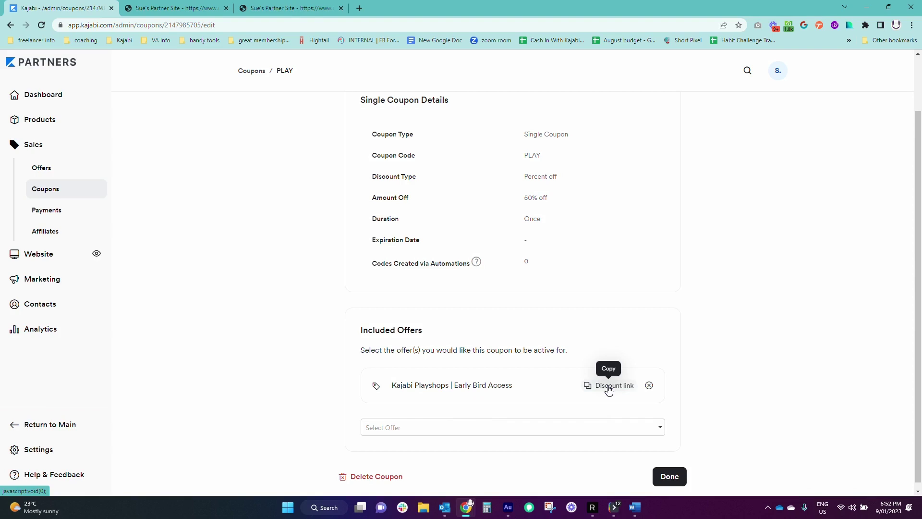
{"action": "left_click", "coordinate": [169, 9]}
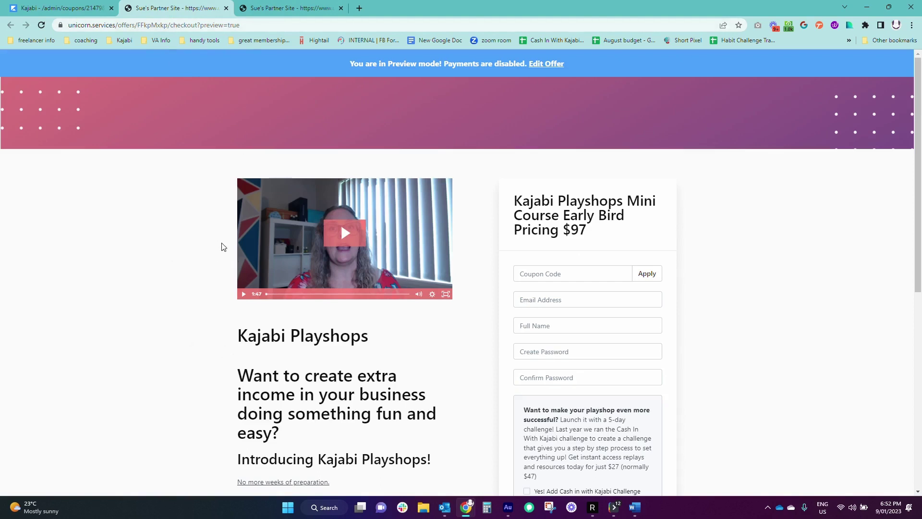
Highlight coupon_code=PLAY in the checkout address, then return to the PLAY coupon settings
{"action": "left_click", "coordinate": [290, 9]}
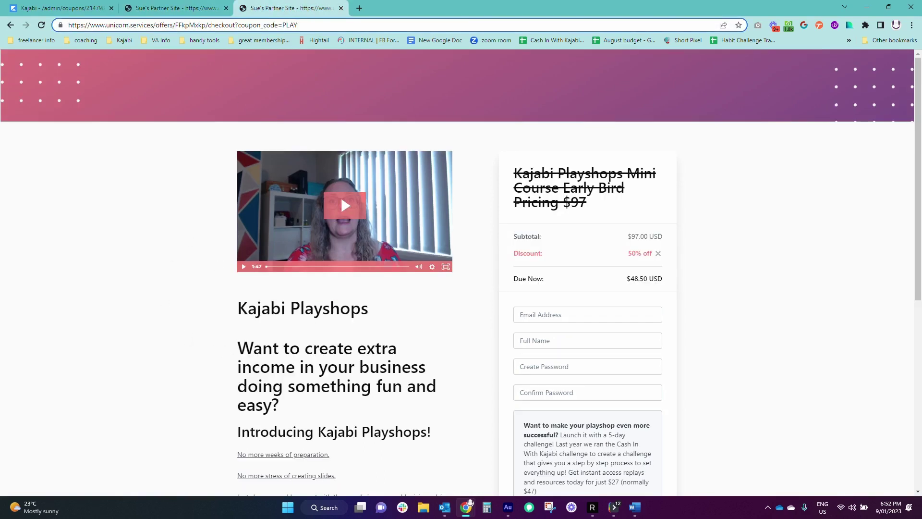
{"action": "left_click_drag", "start_coordinate": [298, 25], "coordinate": [237, 24]}
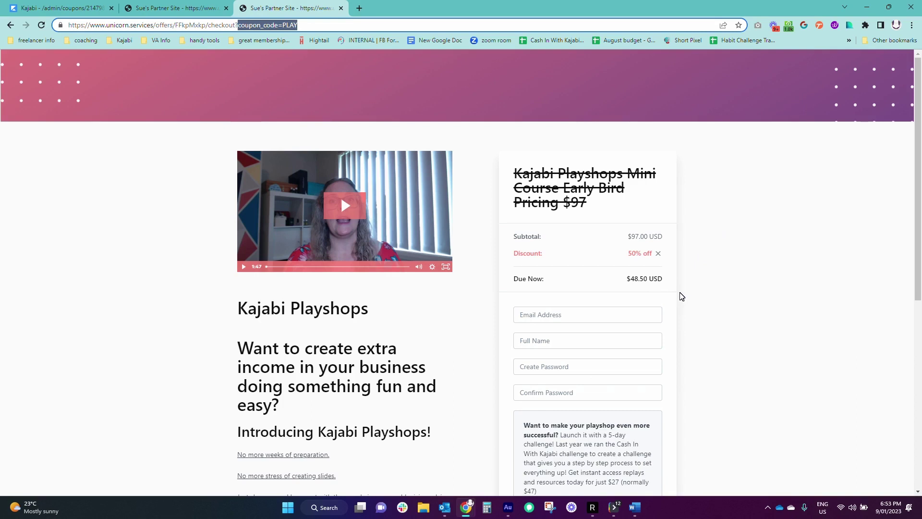
{"action": "left_click", "coordinate": [59, 8]}
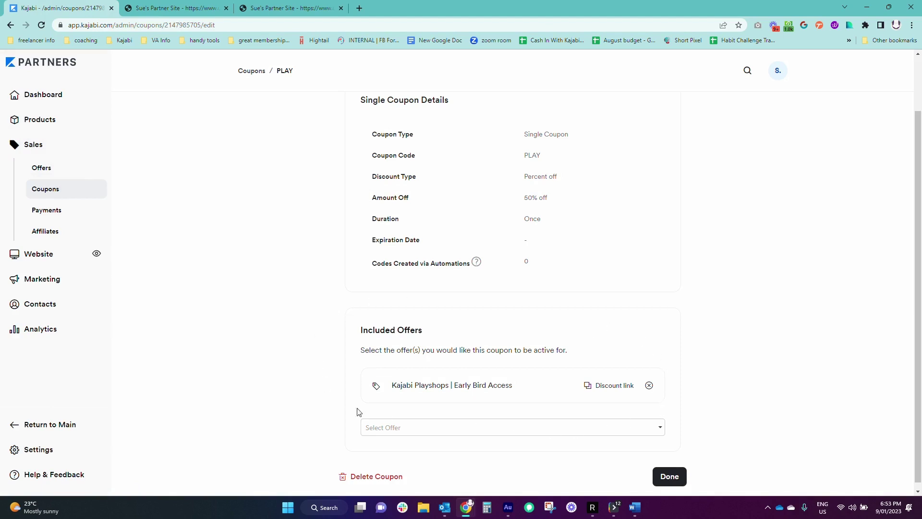
Recopy the discount link and show the 50%-off checkout, $48.50 USD due, URL deselected
{"action": "left_click", "coordinate": [621, 393]}
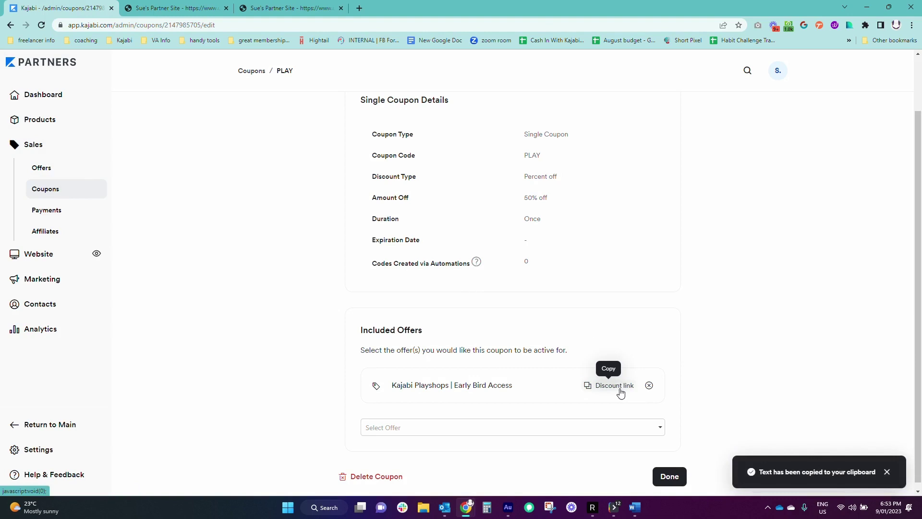
{"action": "left_click", "coordinate": [288, 8]}
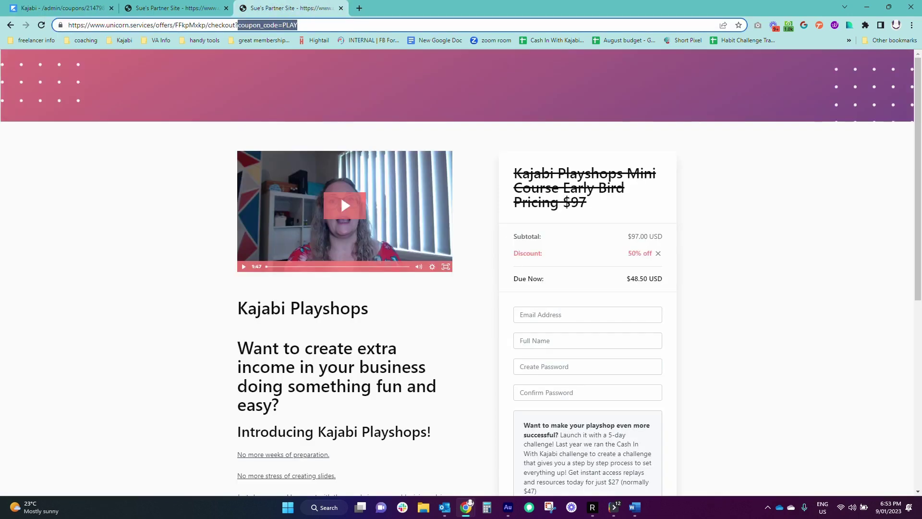
{"action": "key", "text": "End"}
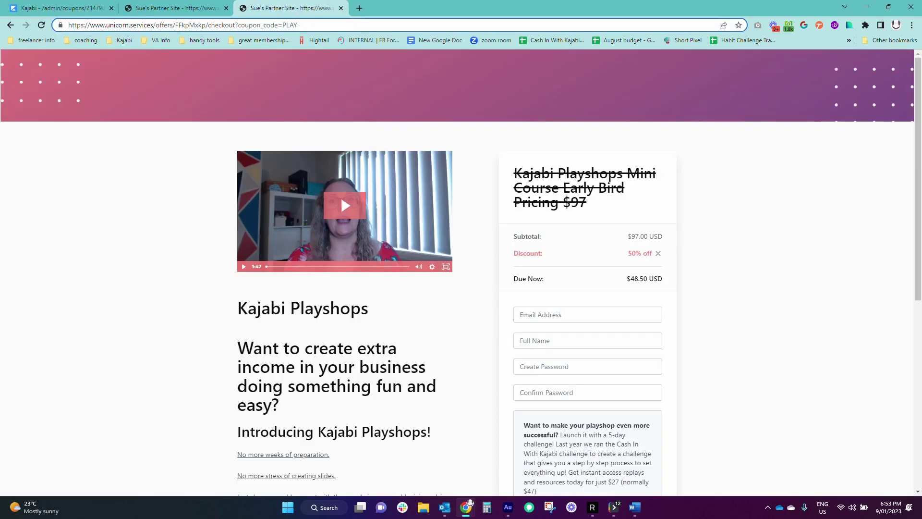